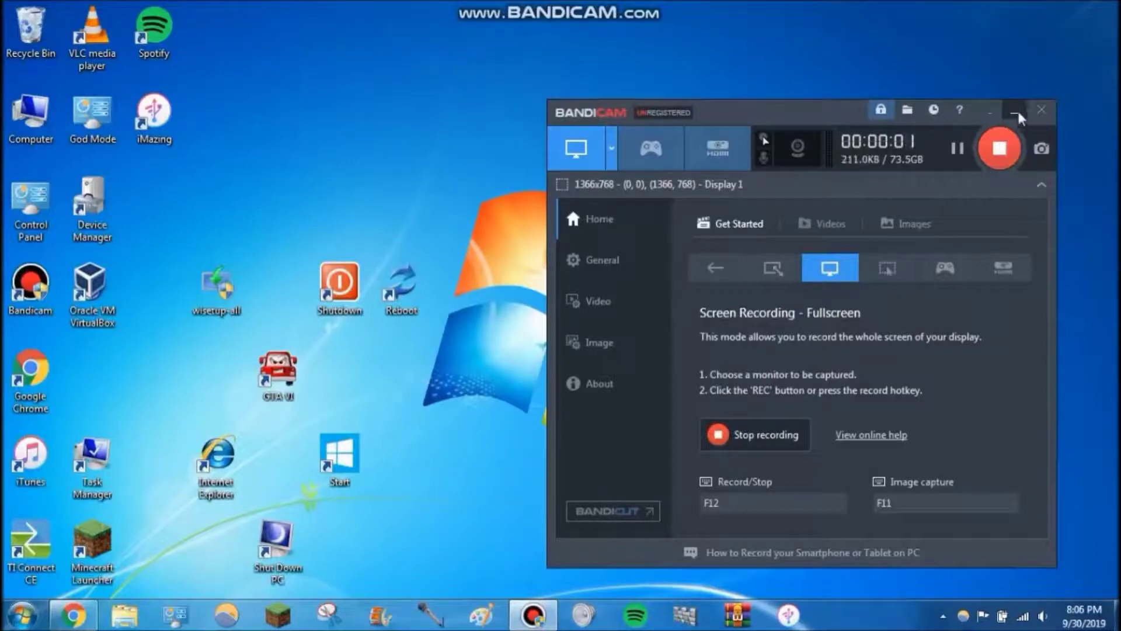
Minimize Bandicam and restore the Chrome window showing MediaFire's My Files page.
click(1015, 110)
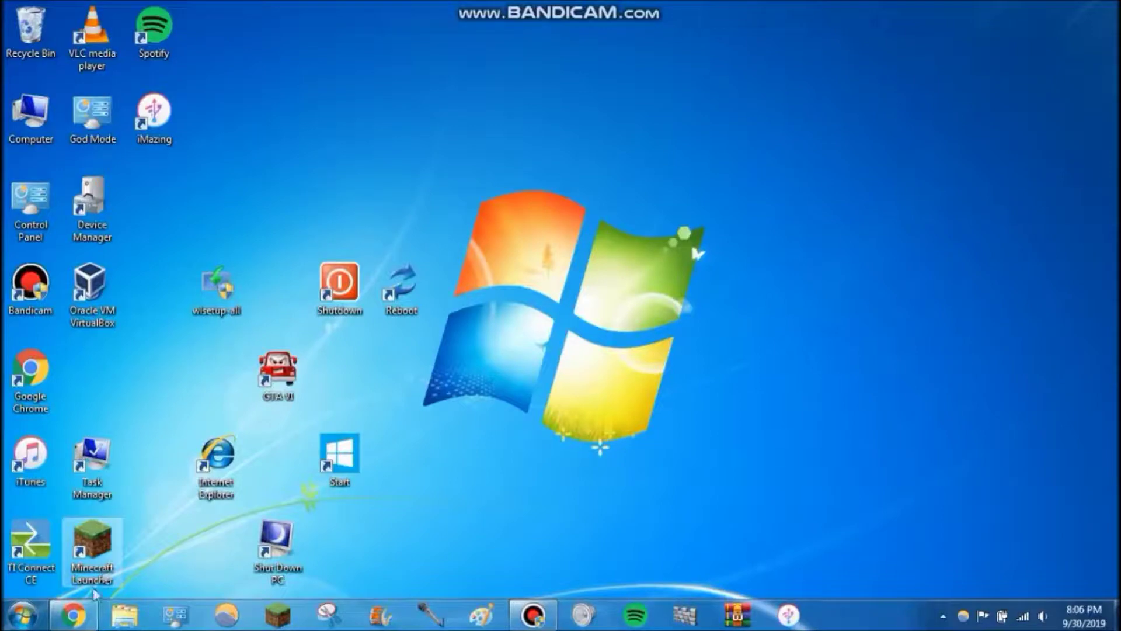
mouse_move(82, 622)
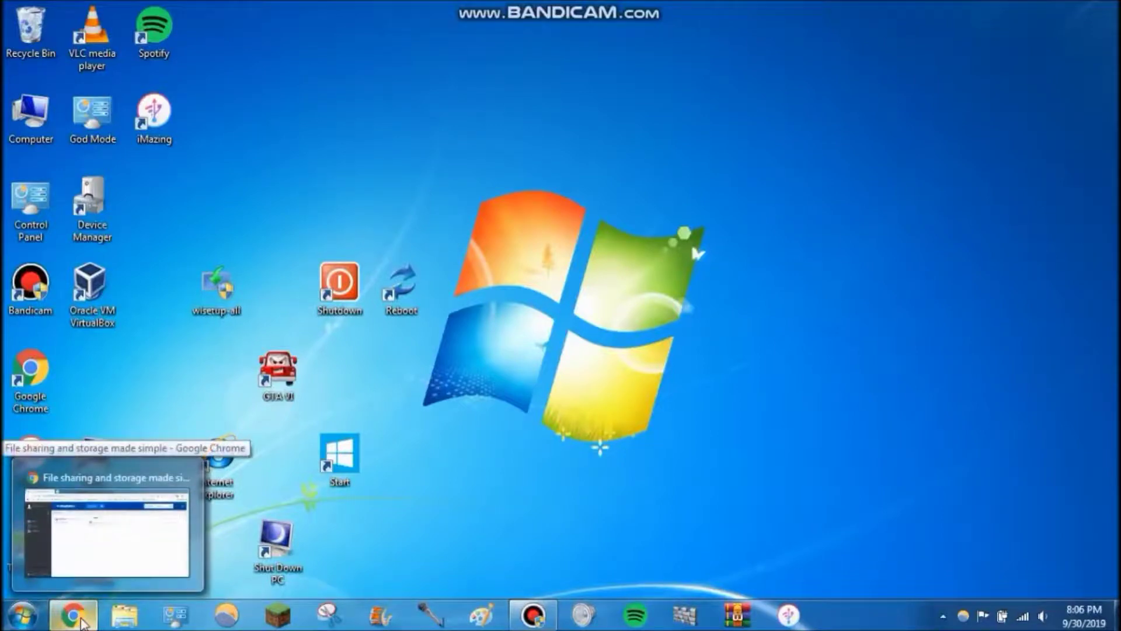
click(82, 622)
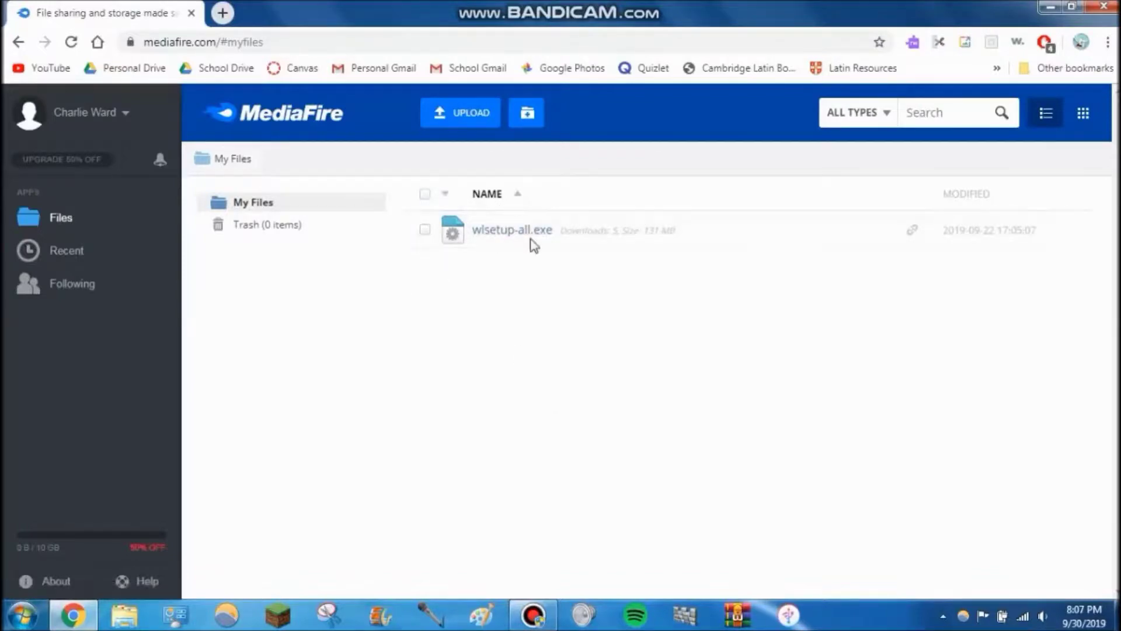
Keep the current colour scheme in the Windows performance prompt, then minimize Chrome.
click(1072, 232)
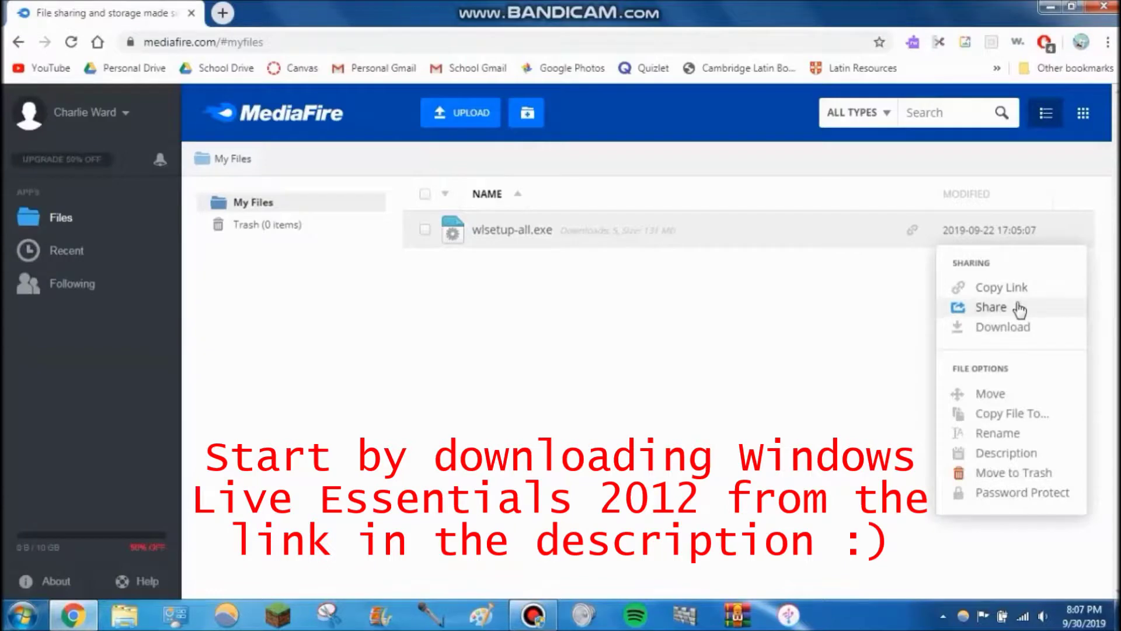
click(796, 348)
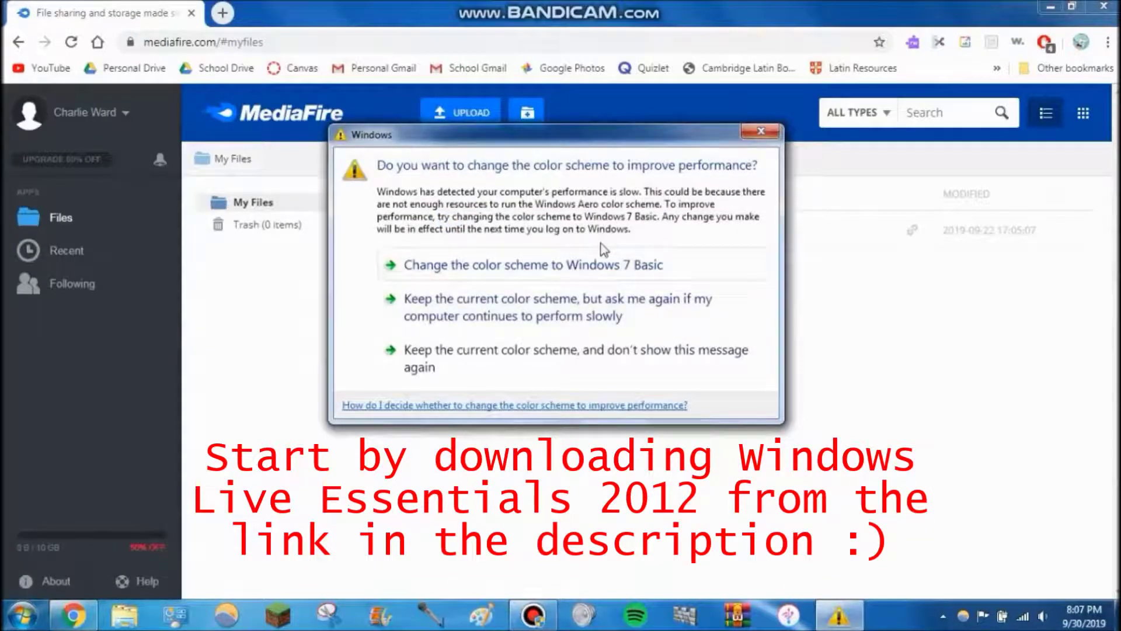
click(527, 374)
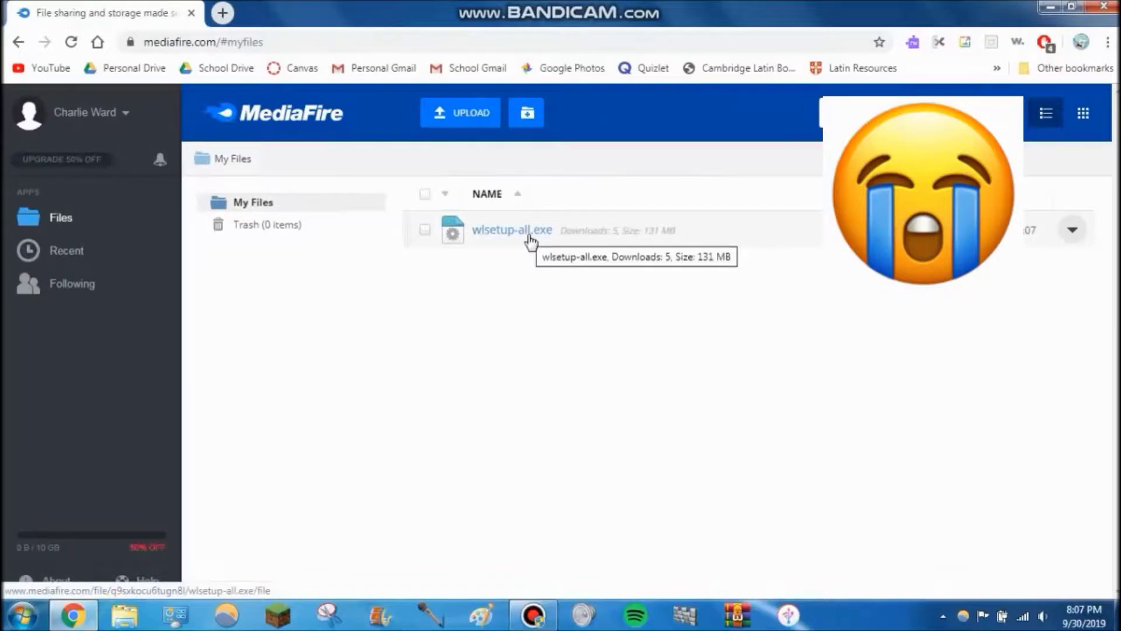
click(1051, 7)
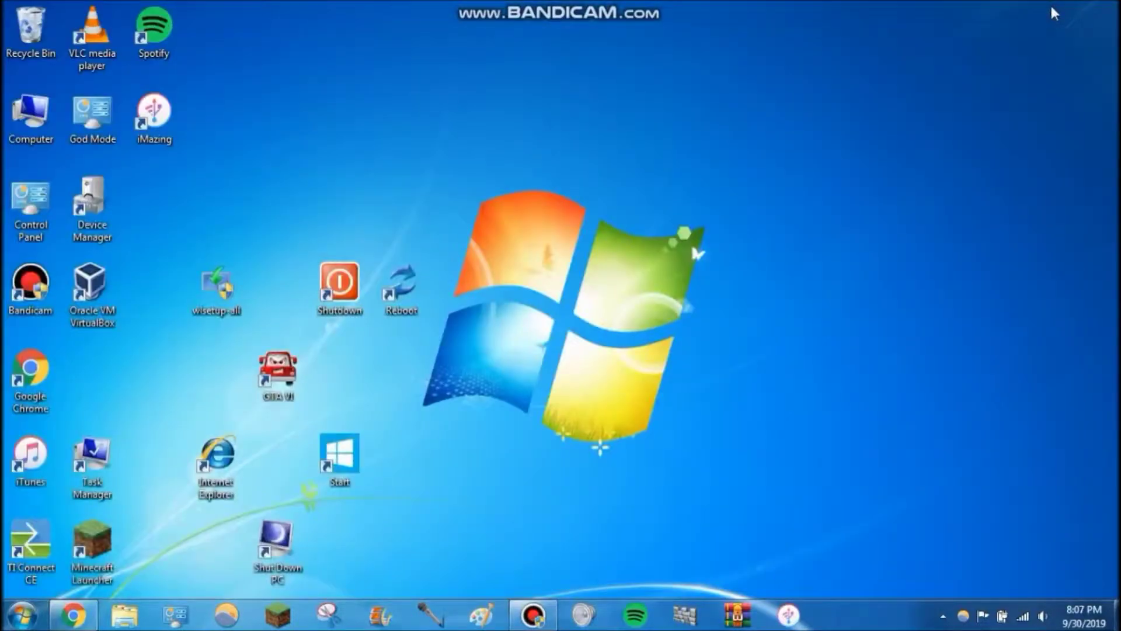
Move the wlsetup-all desktop icon and run it to start Windows Essentials 2012 setup.
drag(230, 299, 467, 456)
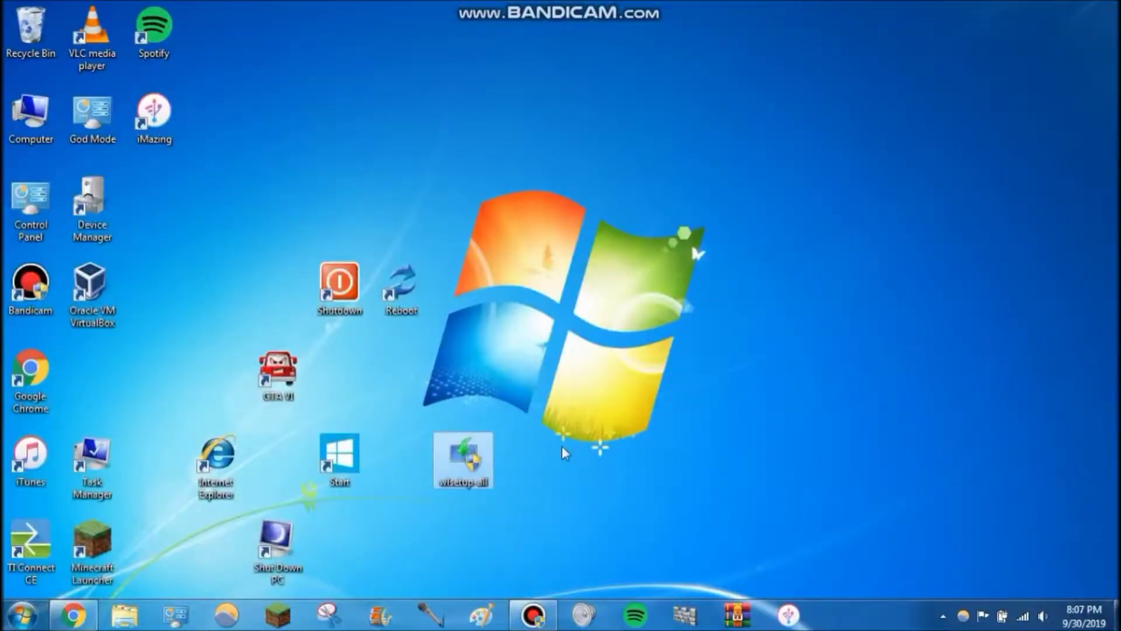
double_click(484, 465)
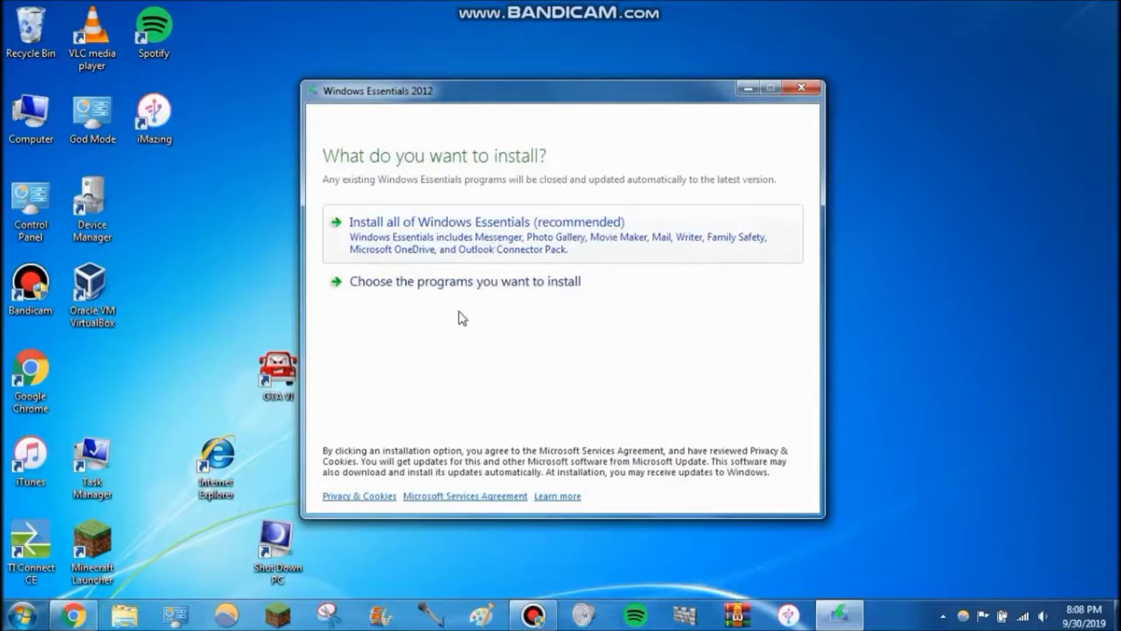
Choose a custom install, untick Family Safety, Mail, OneDrive, Writer and Messenger, then go back.
click(465, 296)
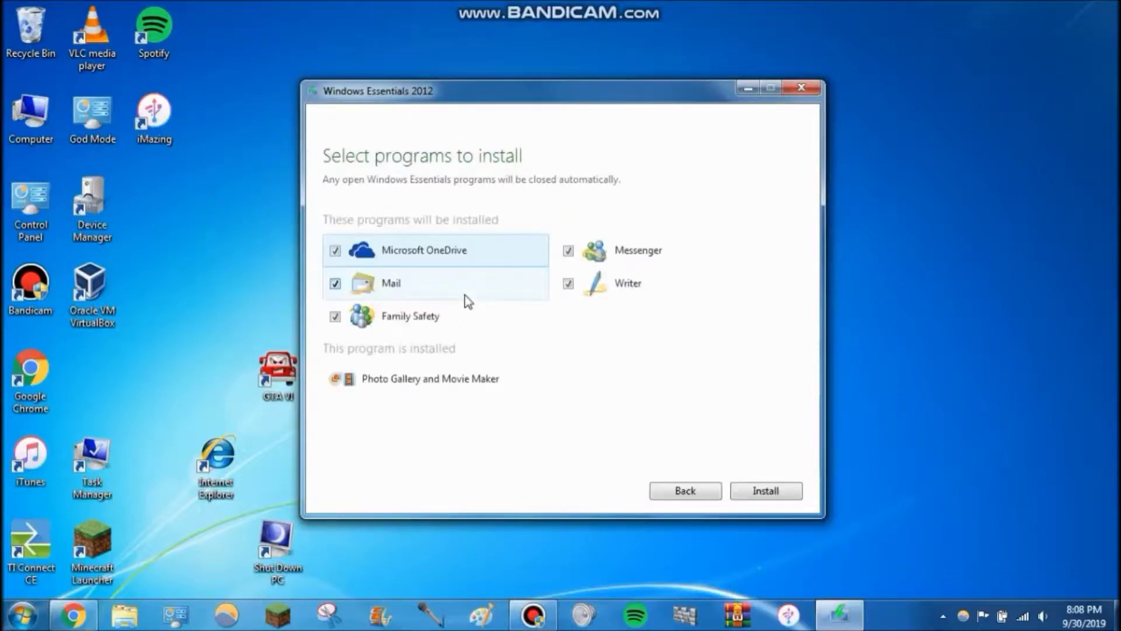
click(335, 316)
click(334, 284)
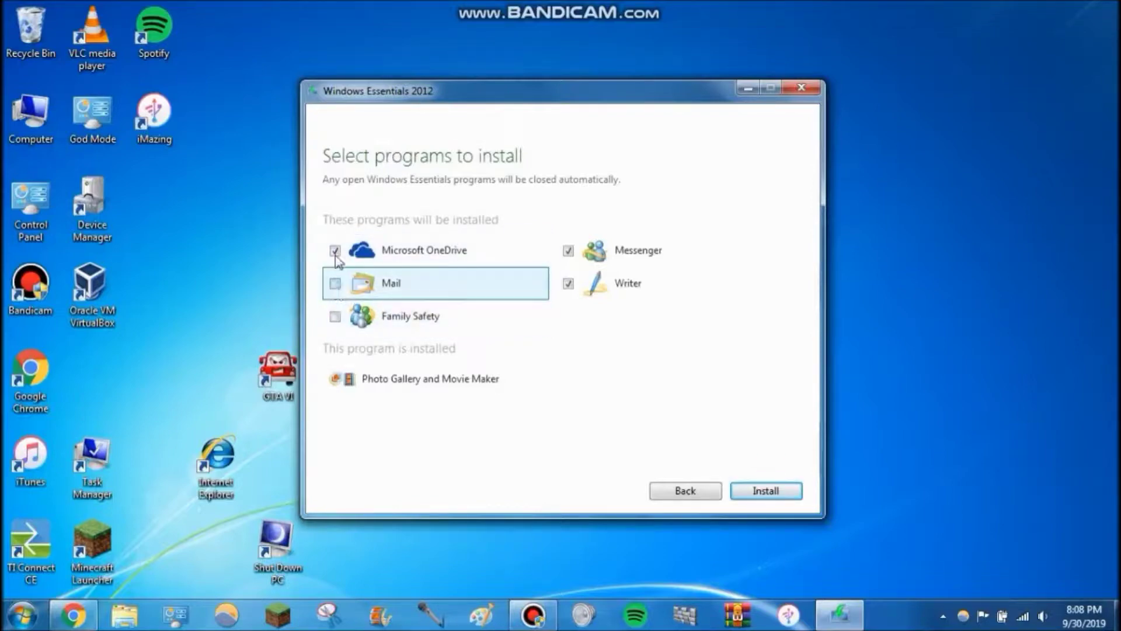
click(334, 251)
click(568, 284)
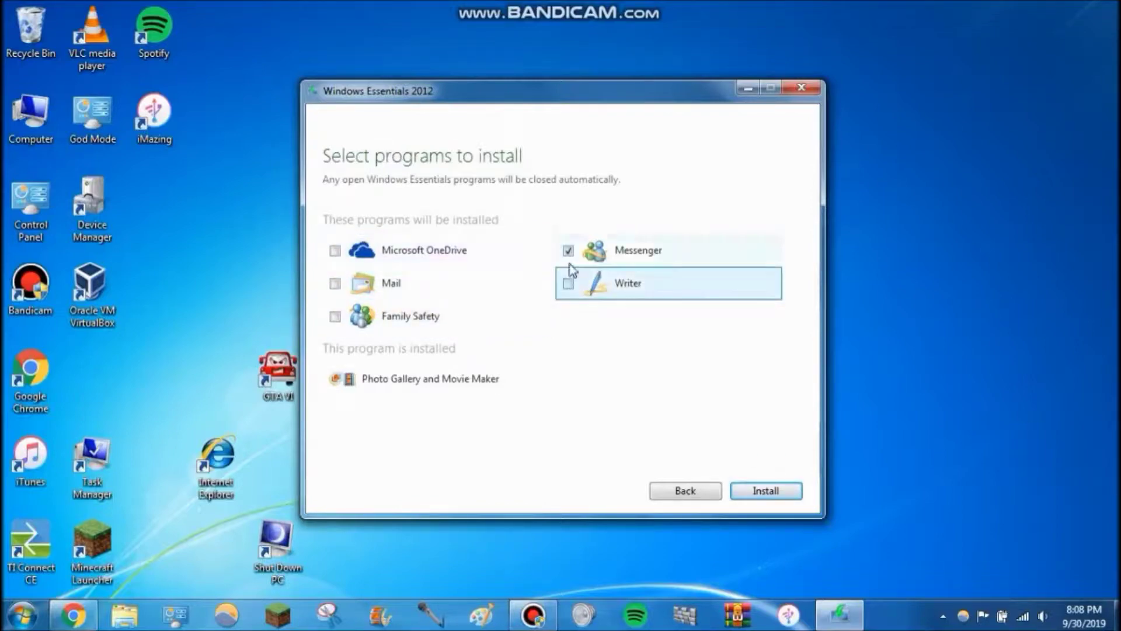
click(568, 251)
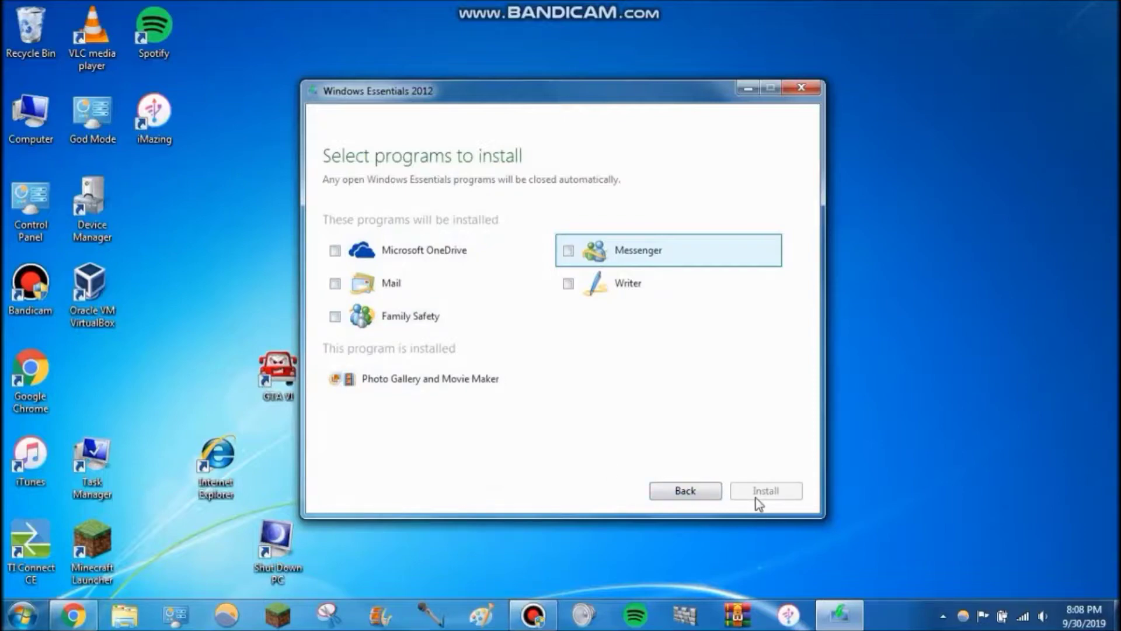
click(703, 497)
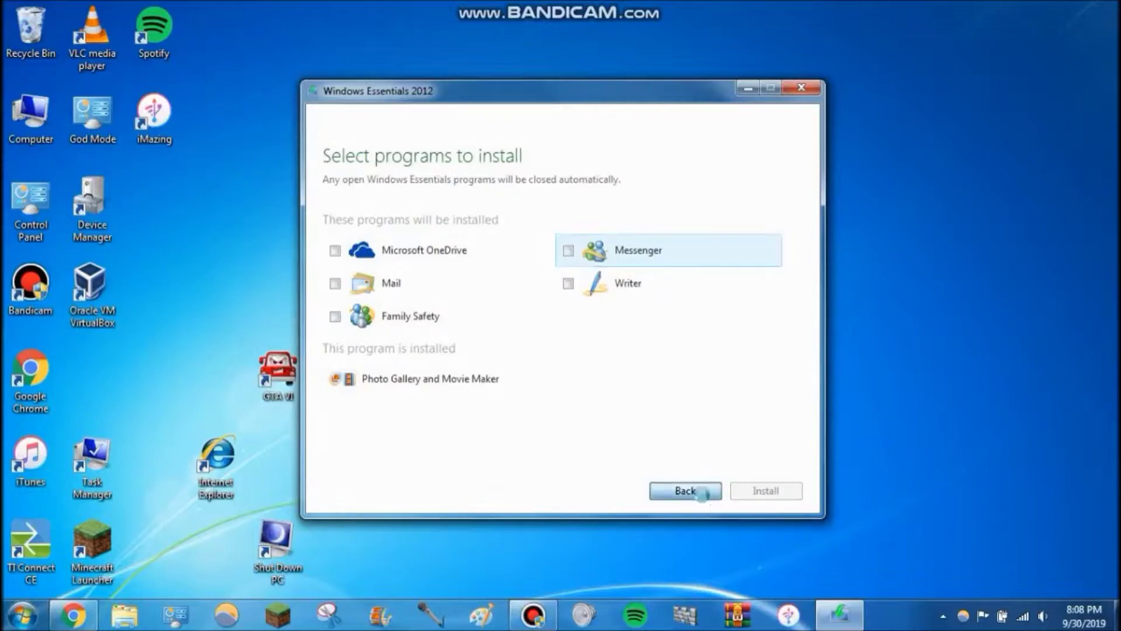
Cancel the Windows Essentials setup and dismiss the compatibility warning without reinstalling.
click(800, 87)
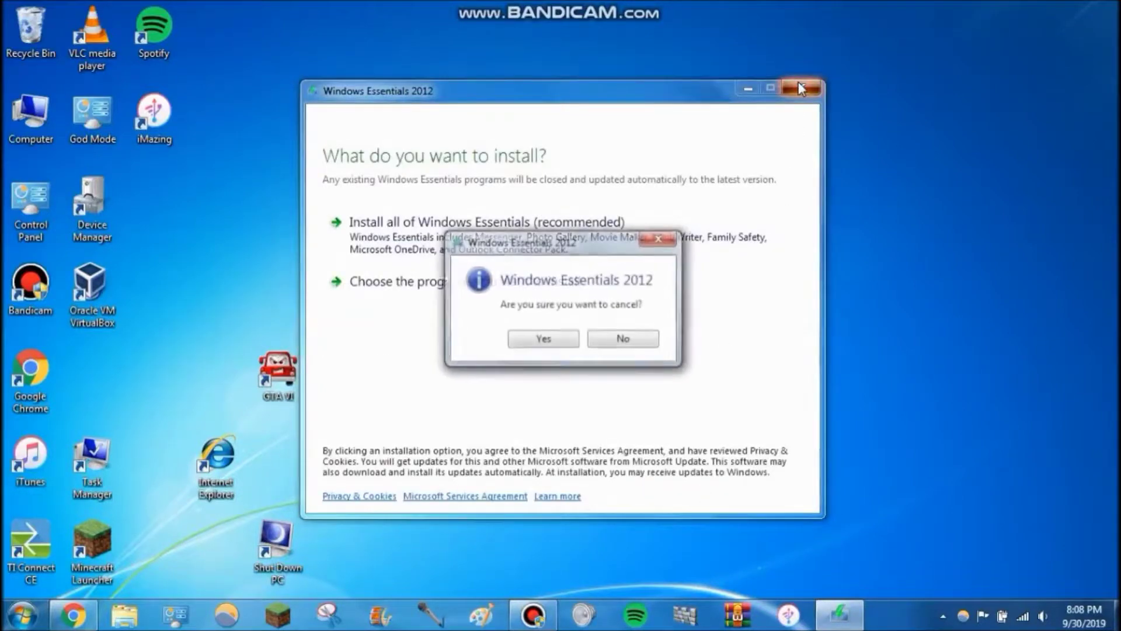
click(540, 341)
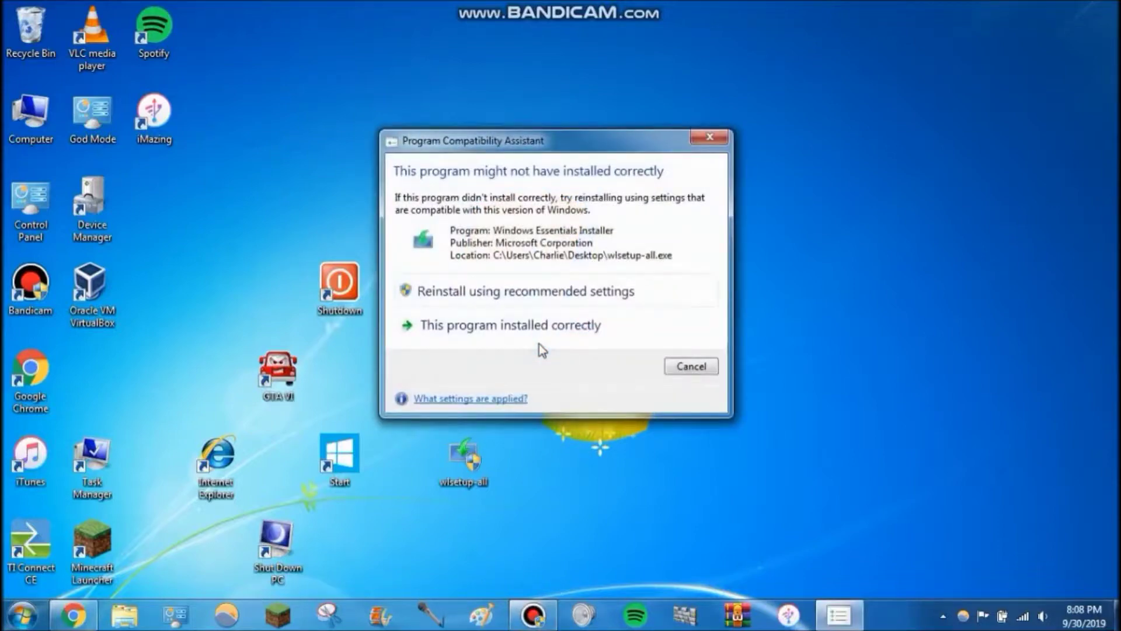
click(680, 371)
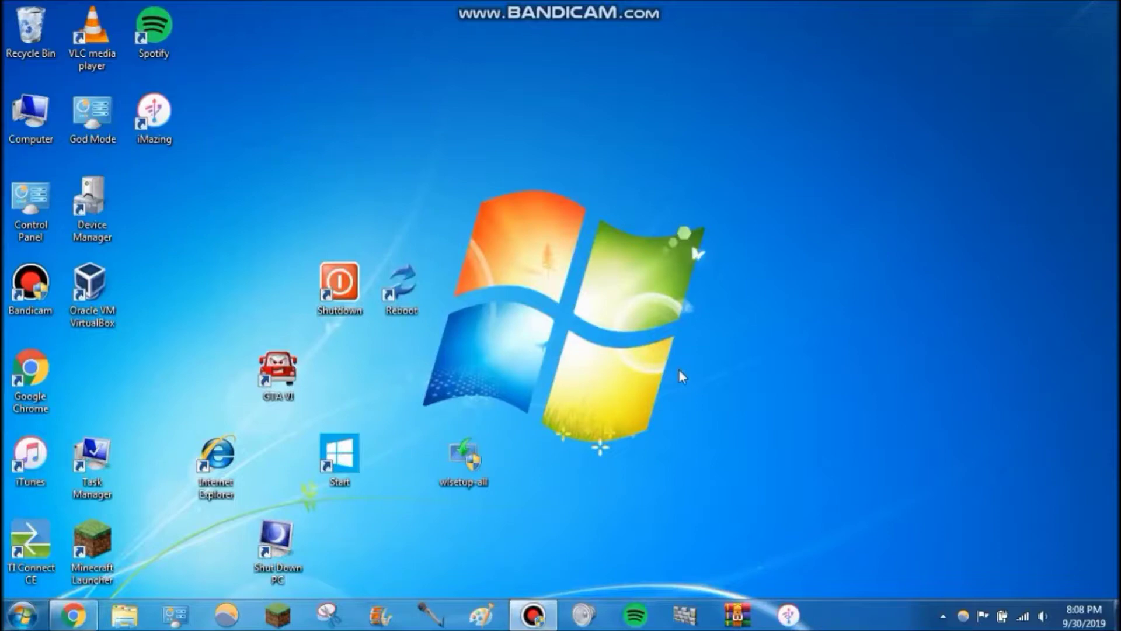
Search the Start menu for 'movie' and launch Movie Maker.
key(super)
text(widnows)
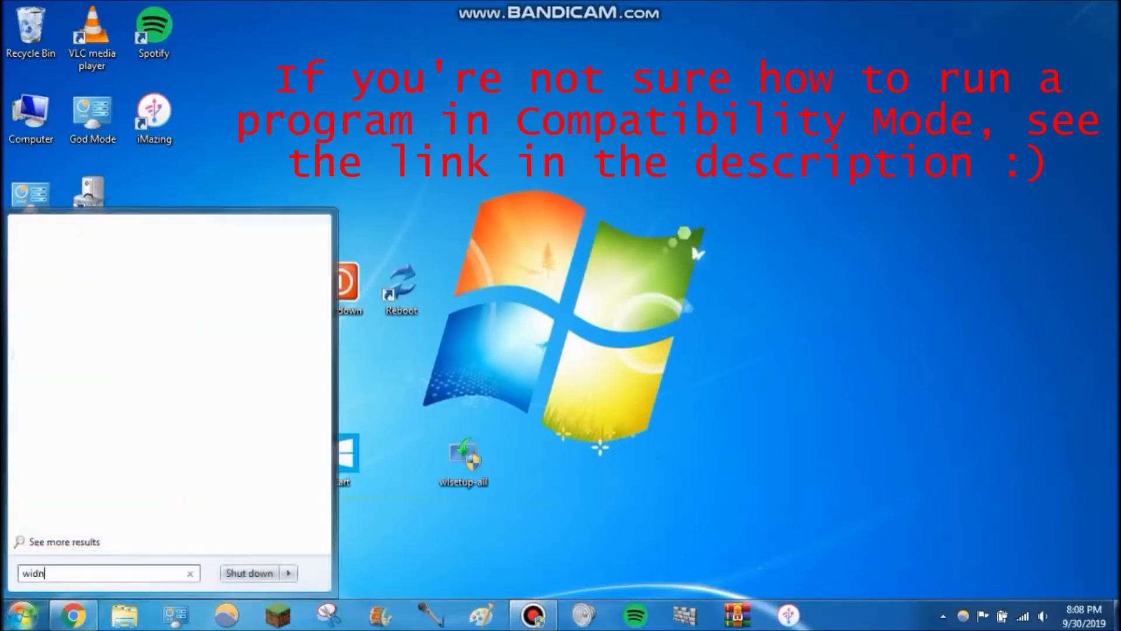
key(BackSpace)
key(BackSpace)
key(BackSpace)
key(BackSpace)
key(BackSpace)
text(ndows)
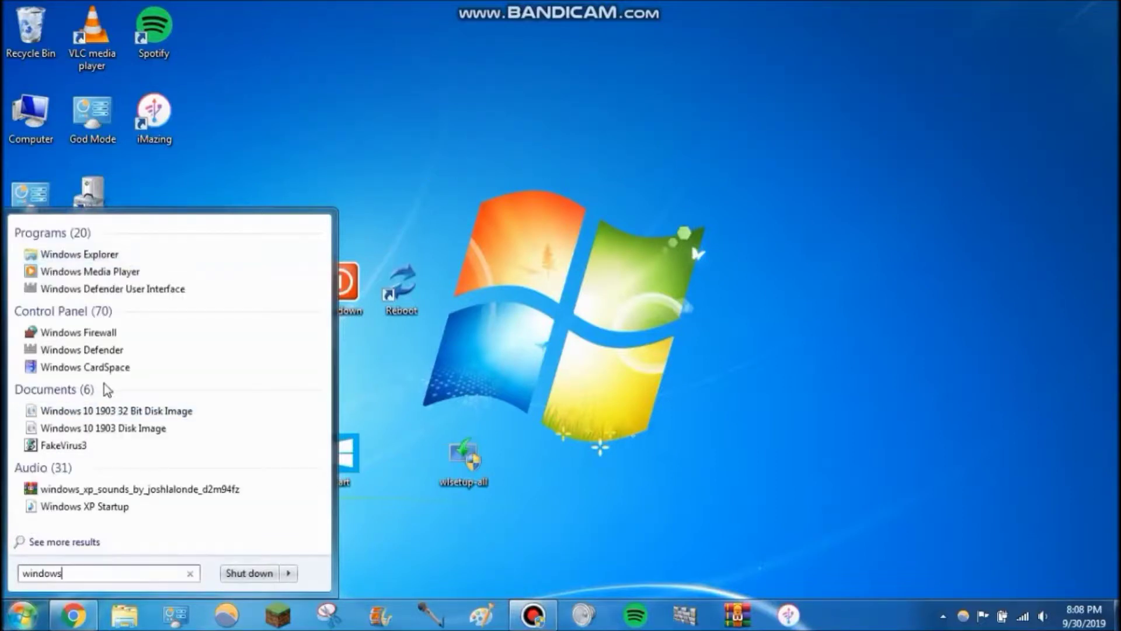
key(BackSpace)
key(BackSpace)
key(BackSpace)
key(BackSpace)
key(BackSpace)
key(BackSpace)
key(BackSpace)
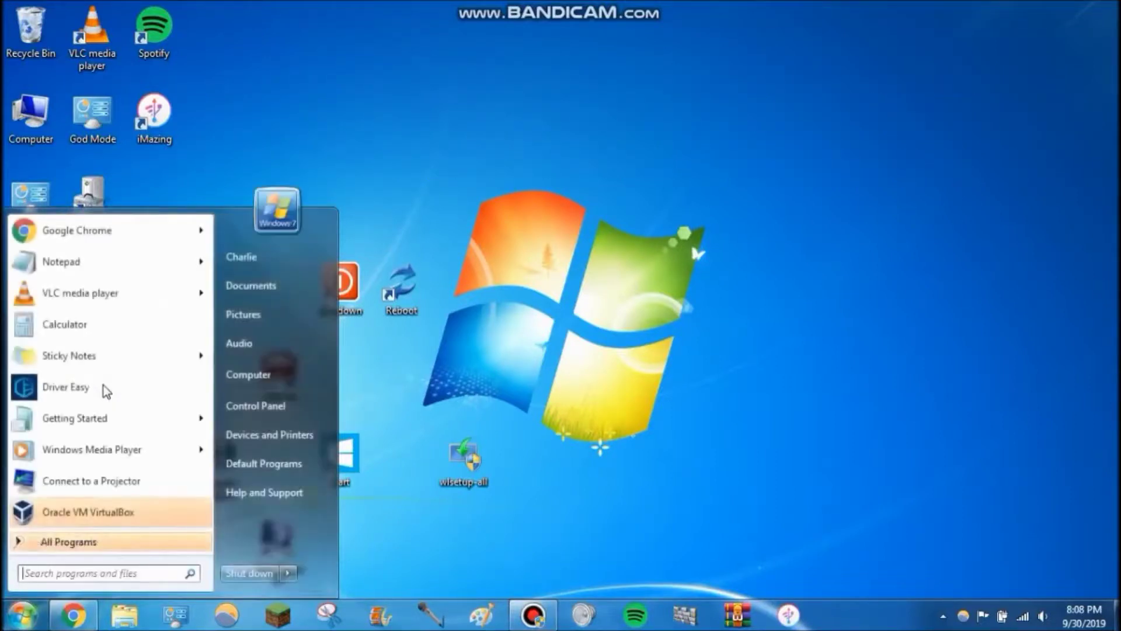
text(movie)
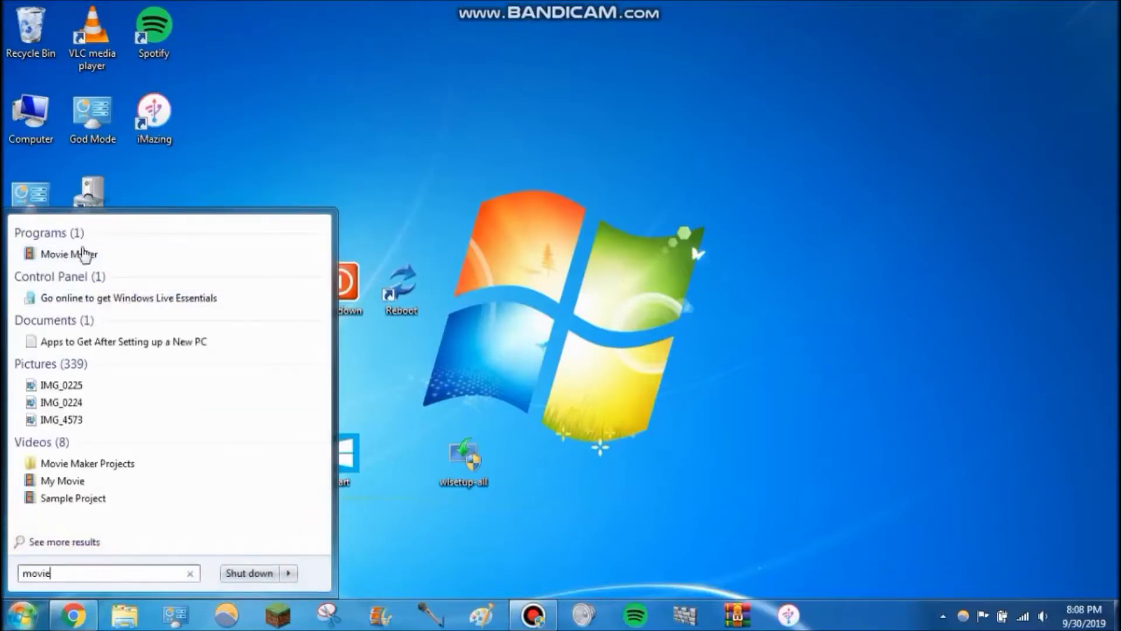
click(82, 252)
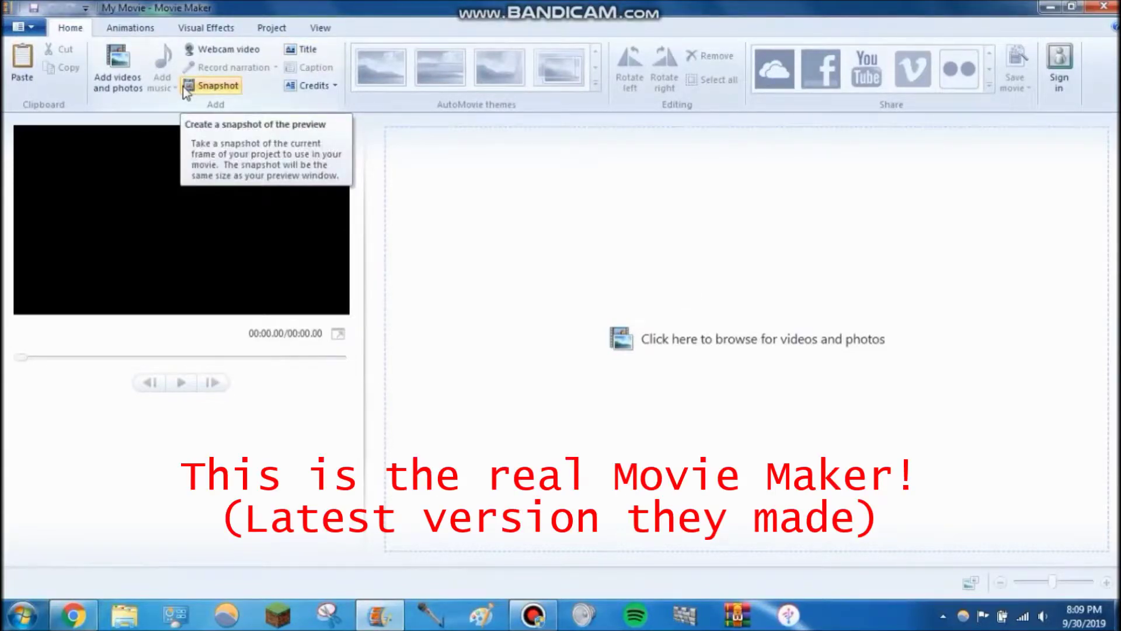
drag(383, 7, 484, 0)
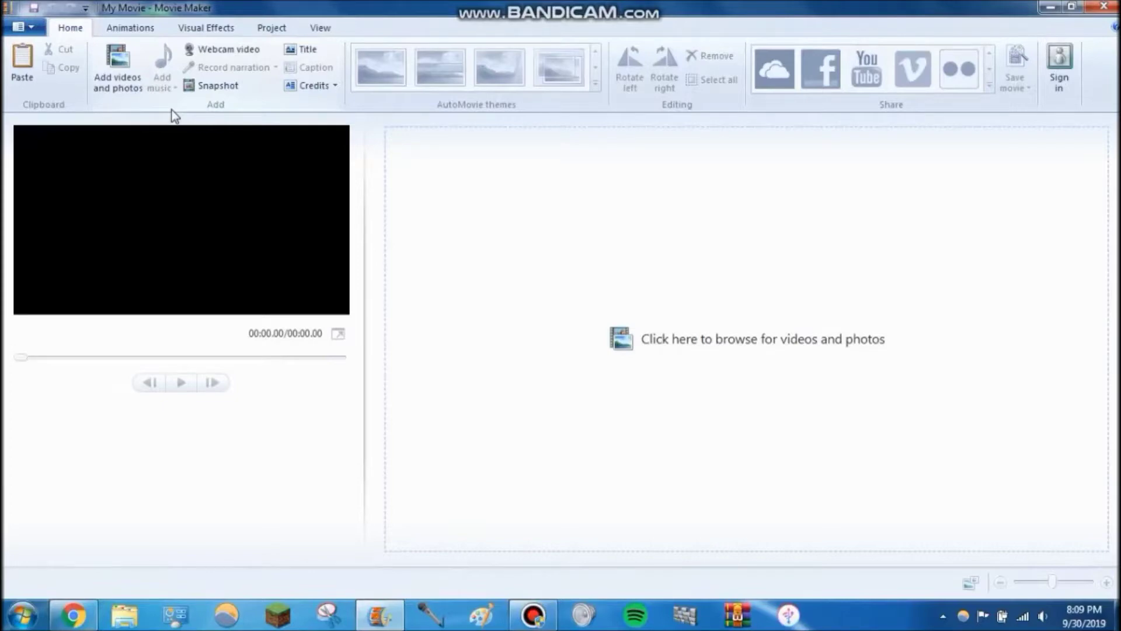
click(724, 318)
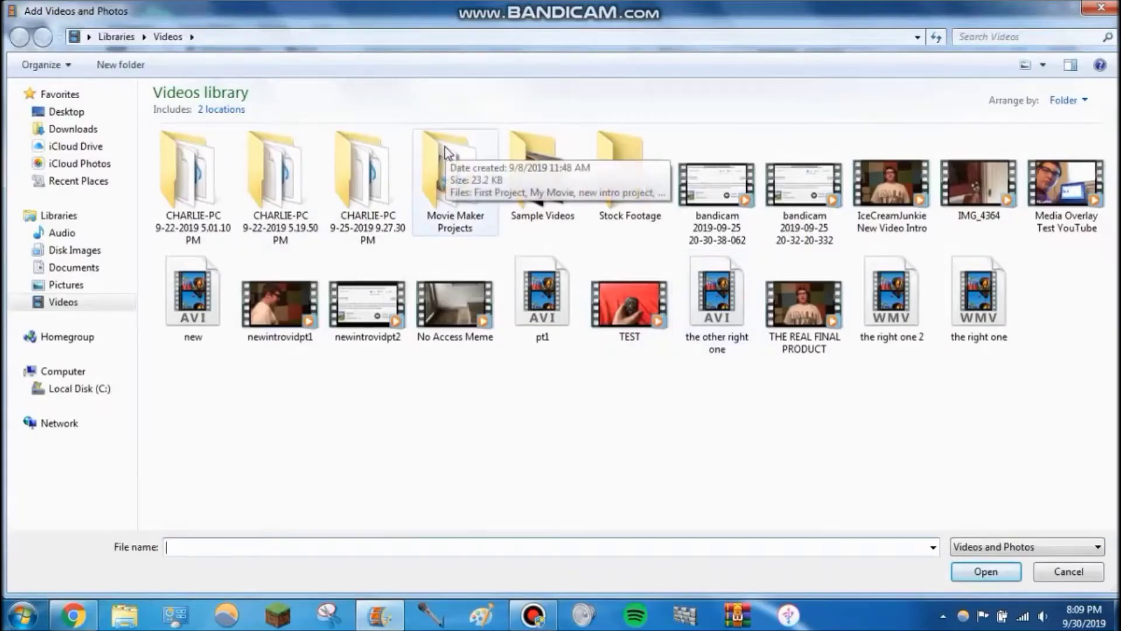
Add the No Access Meme clip and move the playhead to about 6.9 seconds.
double_click(453, 293)
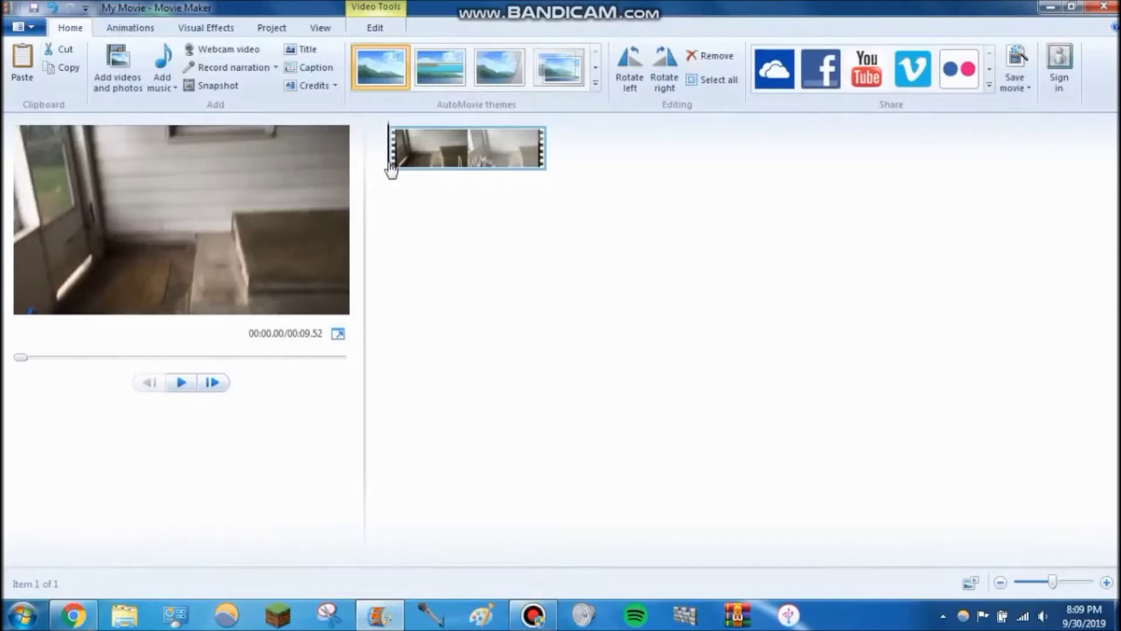
click(428, 166)
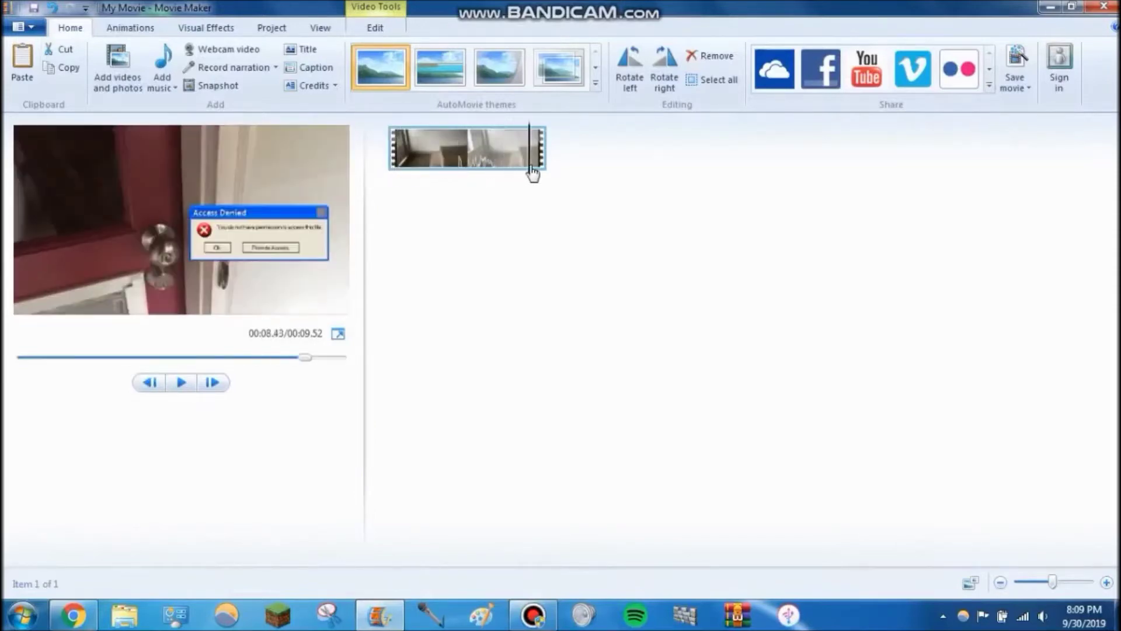
click(503, 157)
Add an animated caption reading 'ijrgnoa' there and preview it.
click(314, 67)
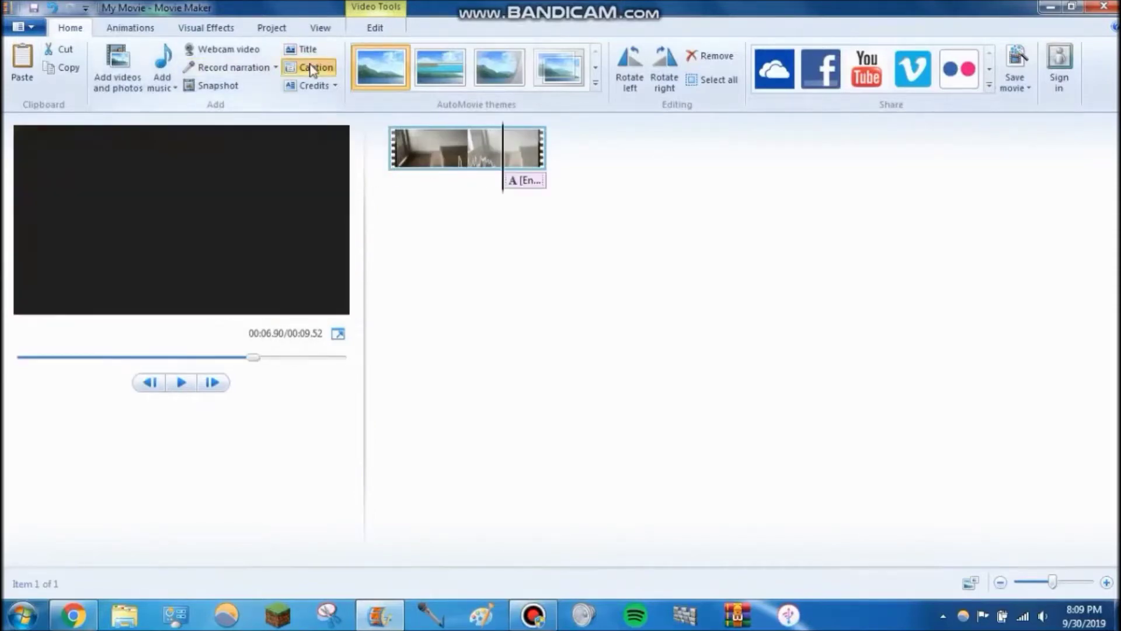
text(ijrgnoa)
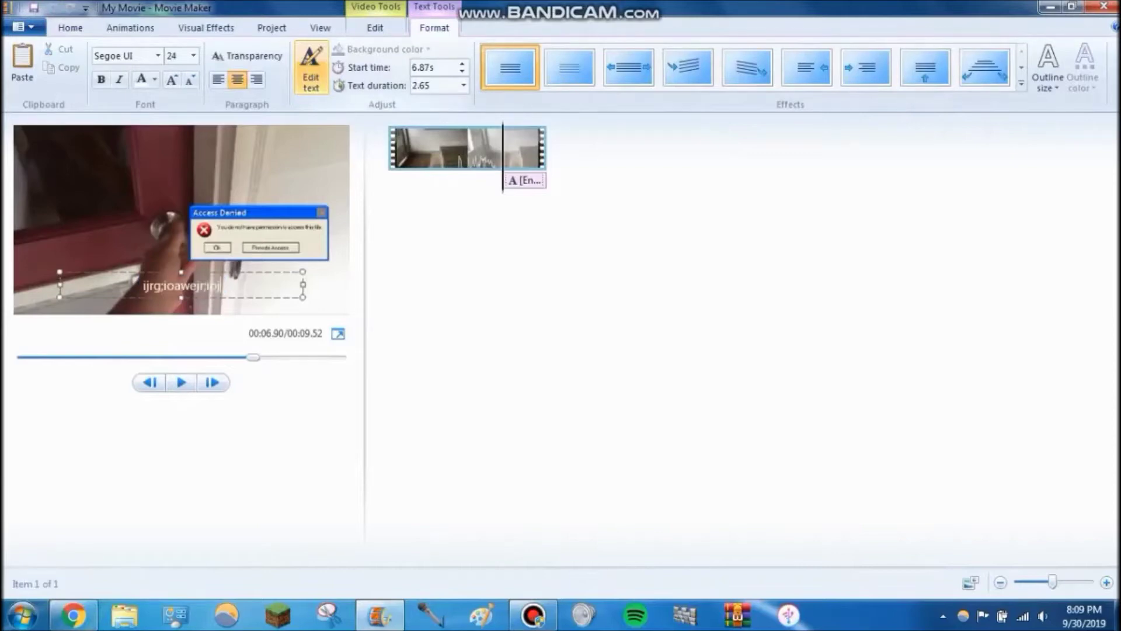
click(683, 67)
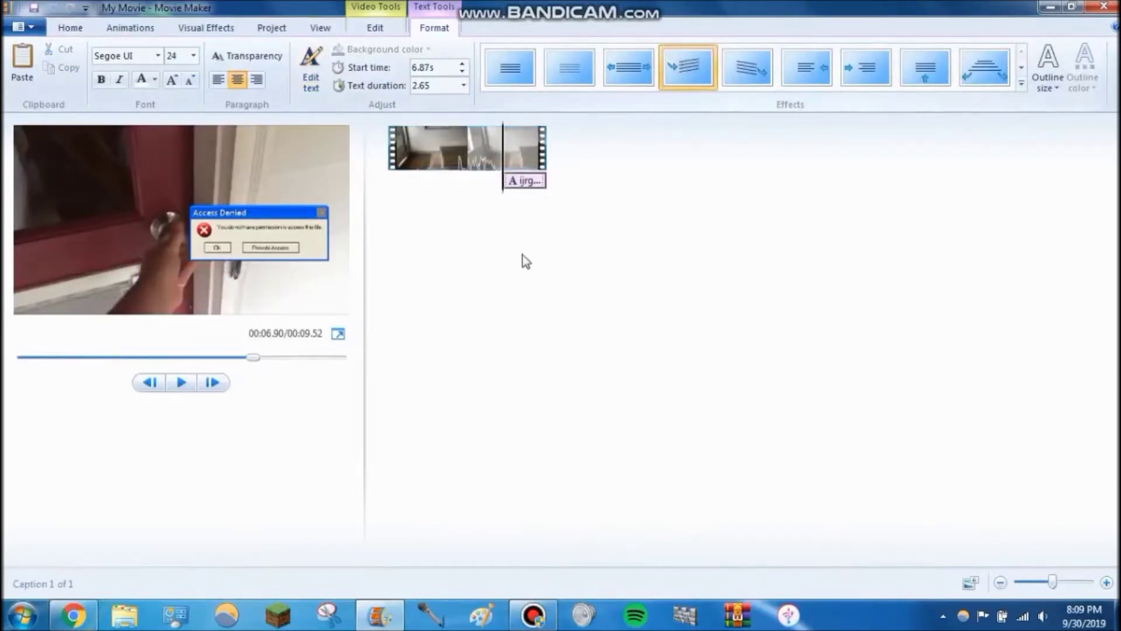
click(502, 195)
key(space)
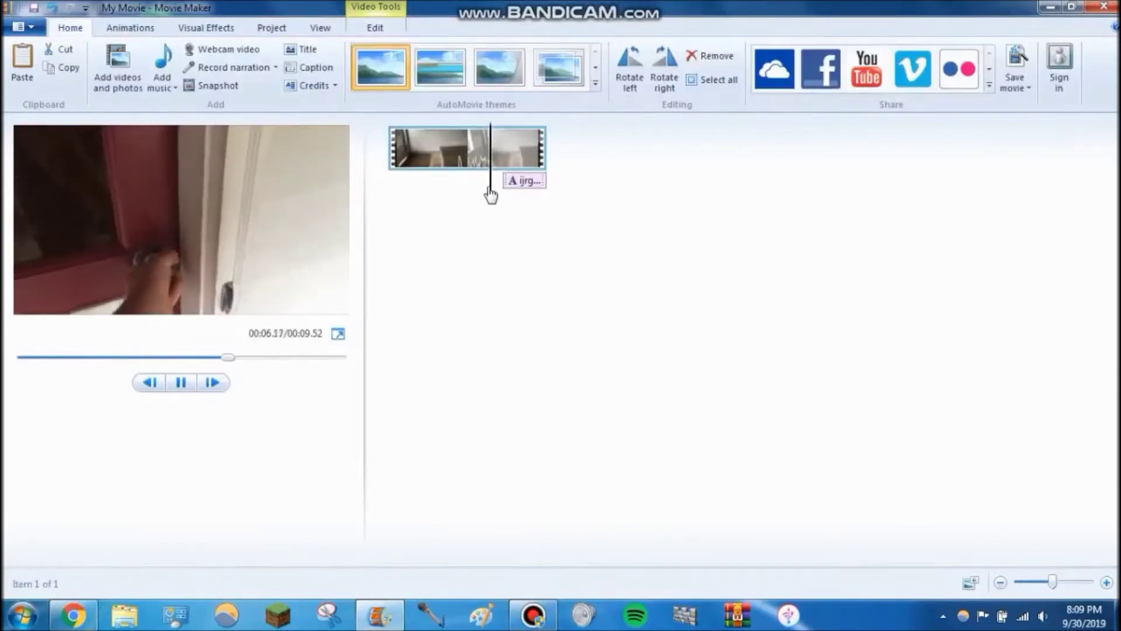
key(space)
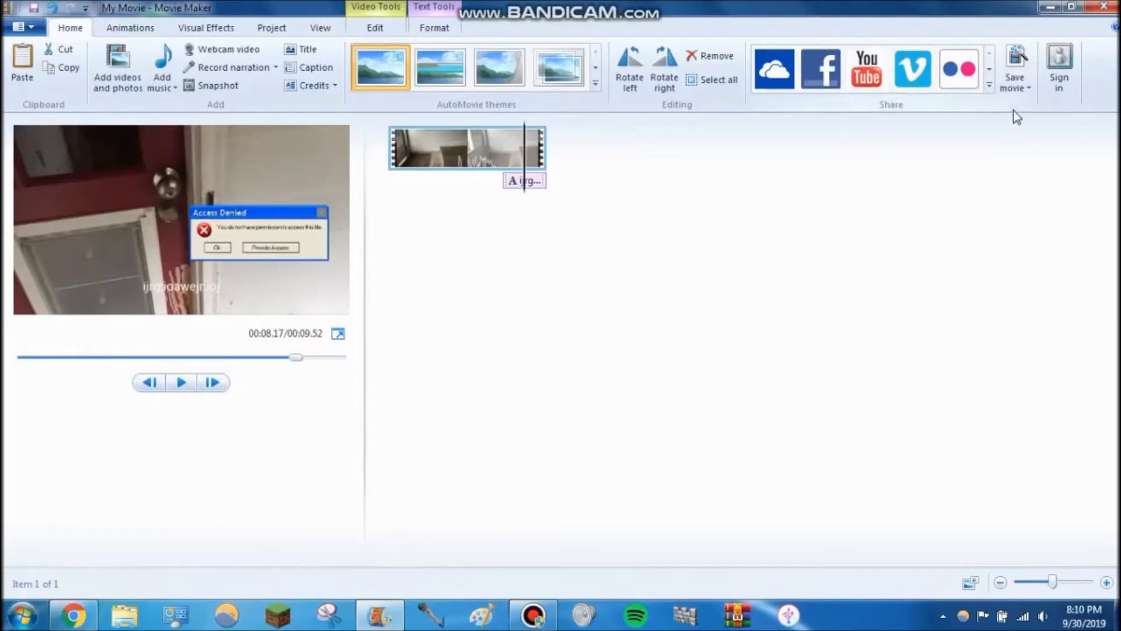
click(532, 614)
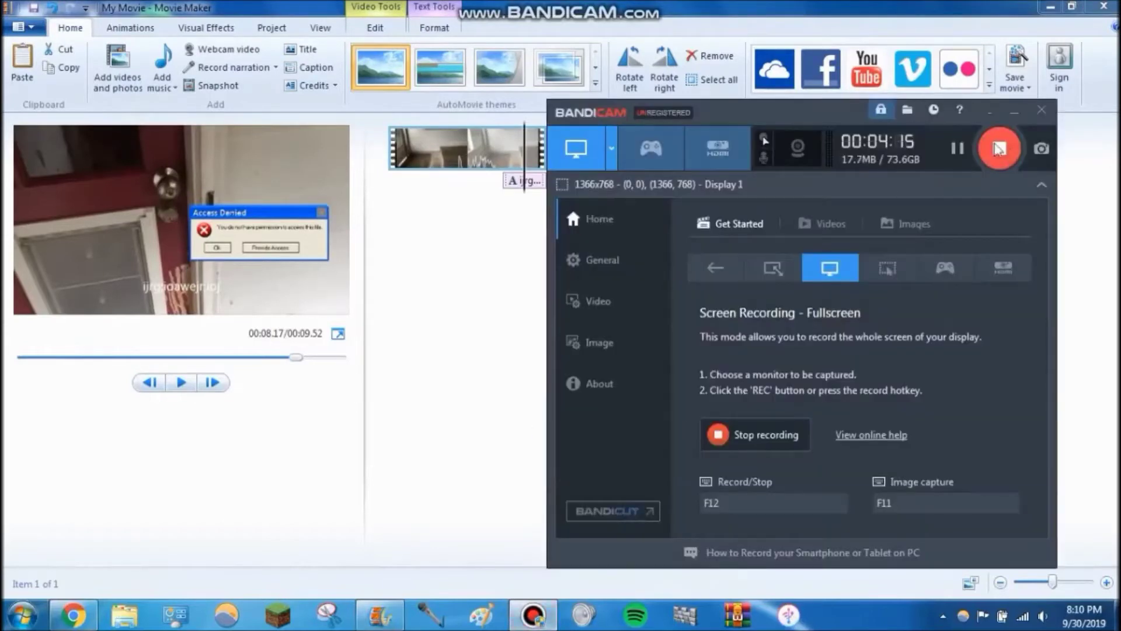